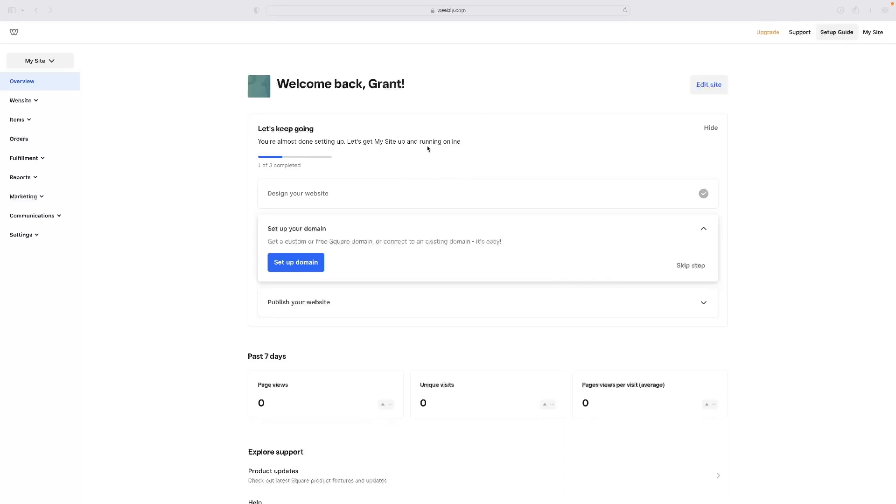
Run a web search for "google search" in a new browser tab
{"action": "left_click", "coordinate": [871, 10]}
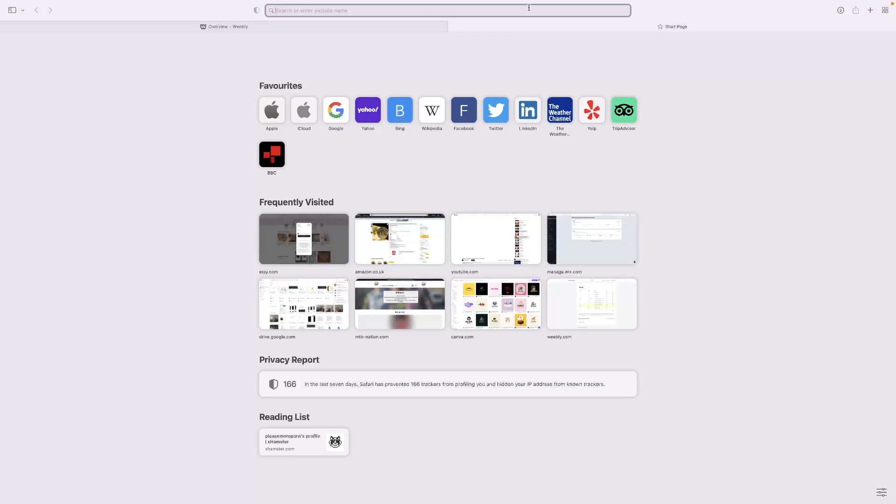
{"action": "type", "text": "google s"}
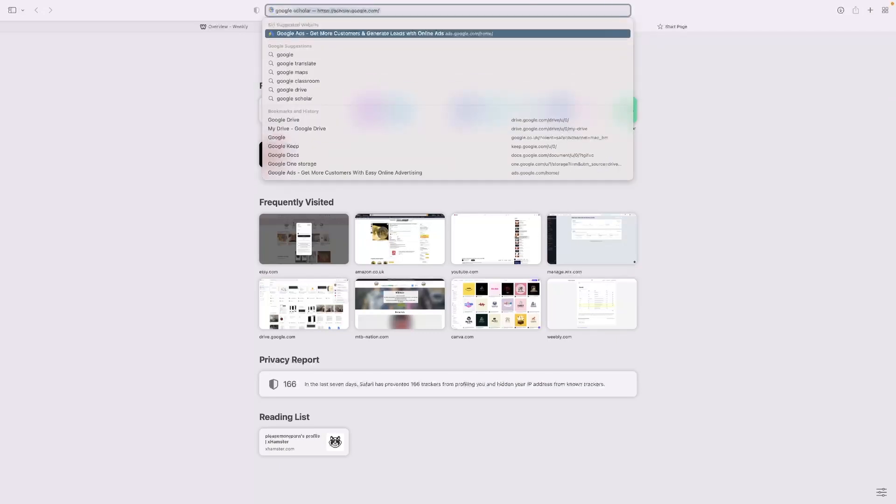
{"action": "type", "text": "e"}
{"action": "type", "text": "ar"}
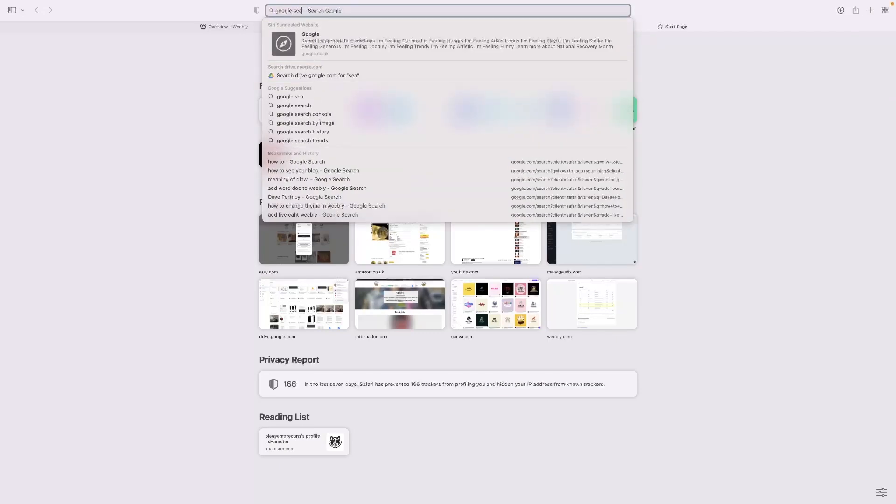
{"action": "left_click", "coordinate": [321, 105]}
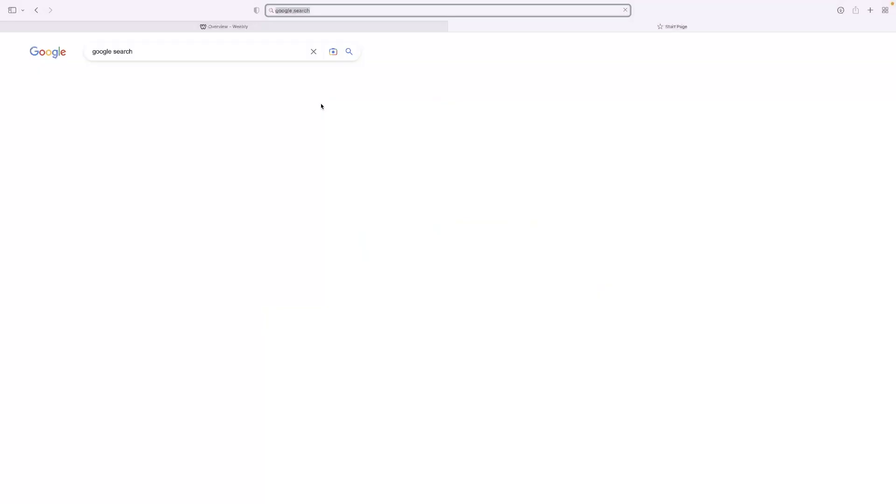
Refine the web search to "google search trends" and open the main Google Trends result
{"action": "left_click", "coordinate": [164, 52]}
{"action": "type", "text": "tre"}
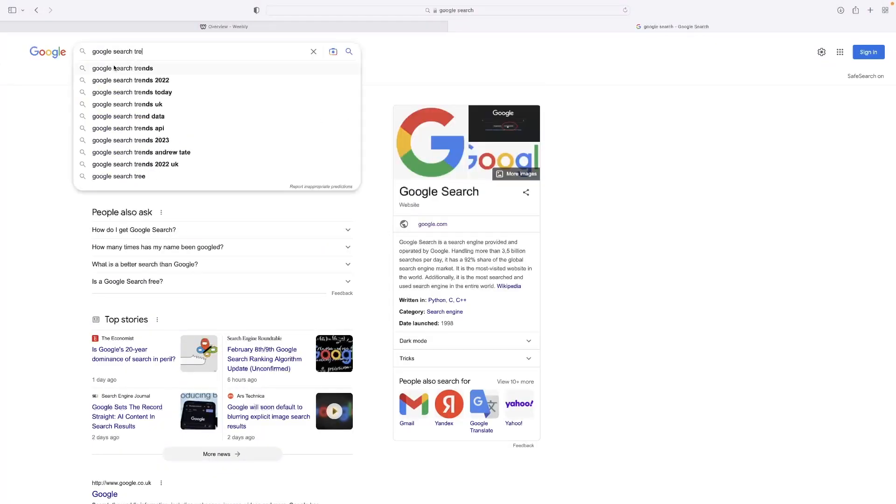
{"action": "left_click", "coordinate": [115, 69]}
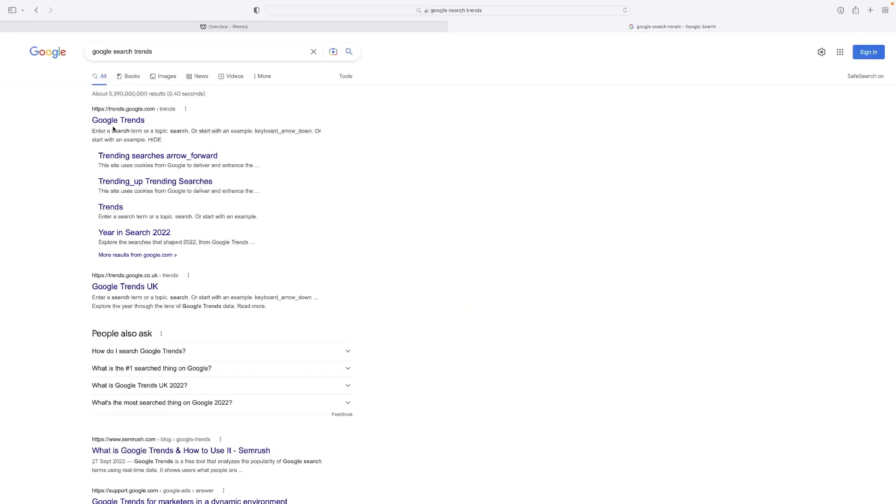
{"action": "left_click", "coordinate": [133, 122]}
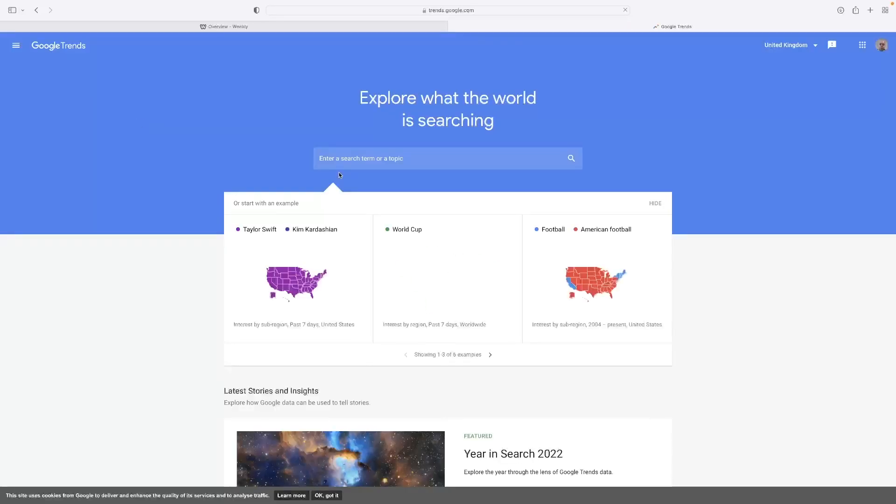
Explore "model making" as a search term in Google Trends
{"action": "left_click", "coordinate": [418, 162]}
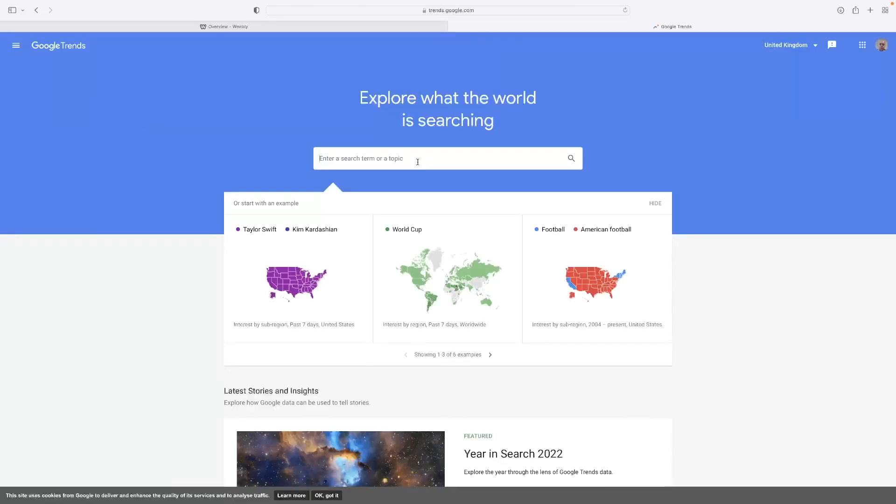
{"action": "type", "text": "model making"}
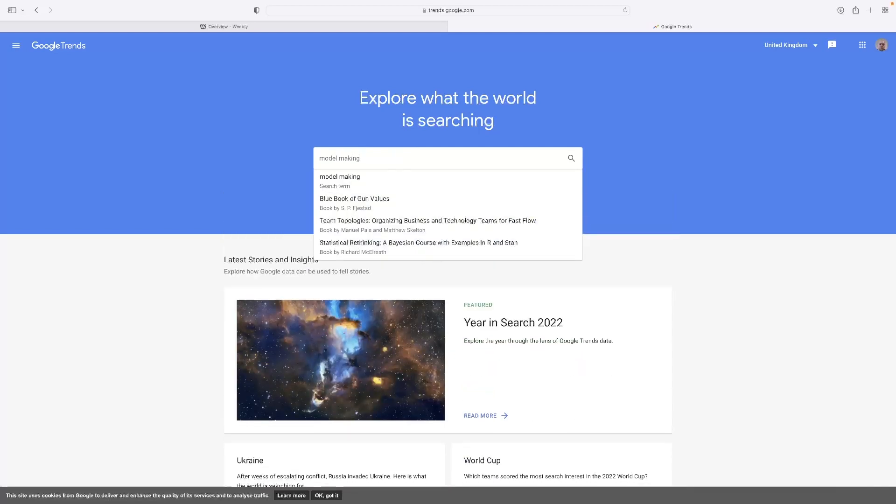
{"action": "left_click", "coordinate": [353, 182]}
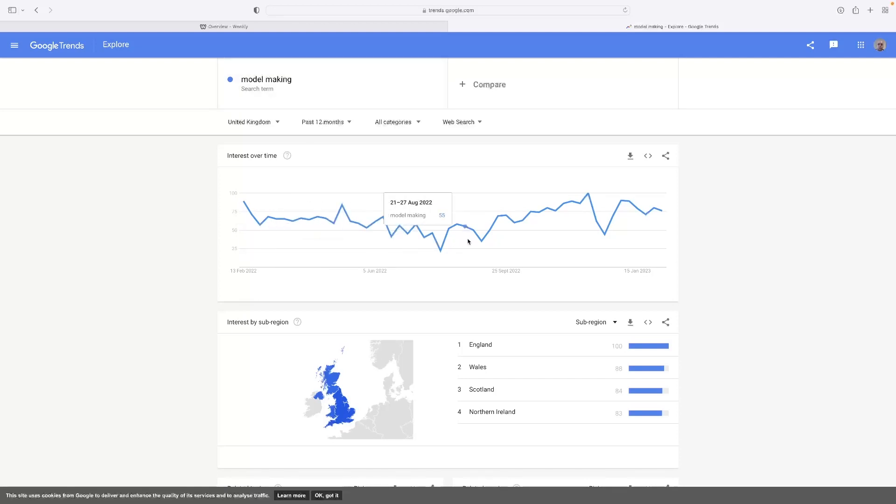
Set the trend filters to Worldwide and the 2004 – present time range
{"action": "left_click", "coordinate": [277, 126]}
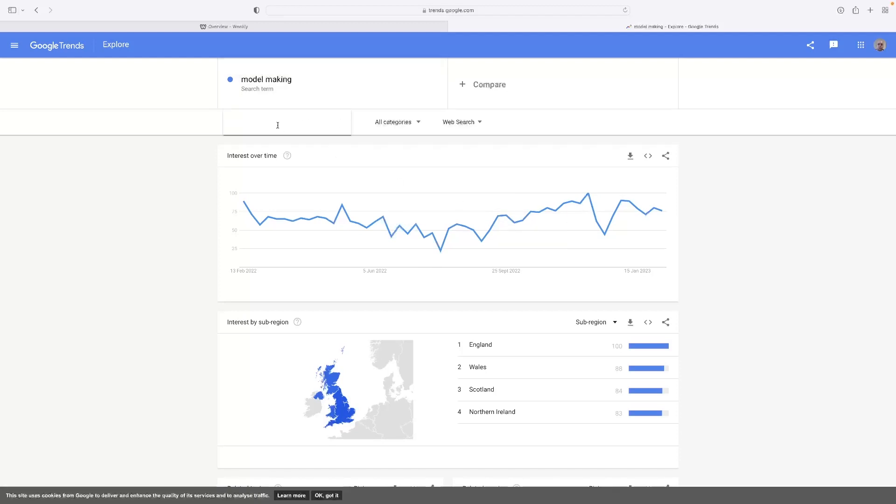
{"action": "left_click", "coordinate": [247, 145]}
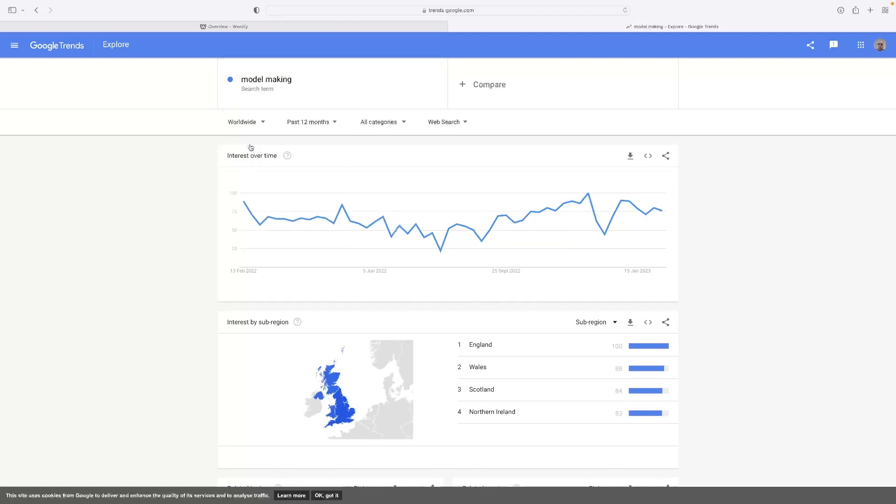
{"action": "left_click", "coordinate": [332, 125]}
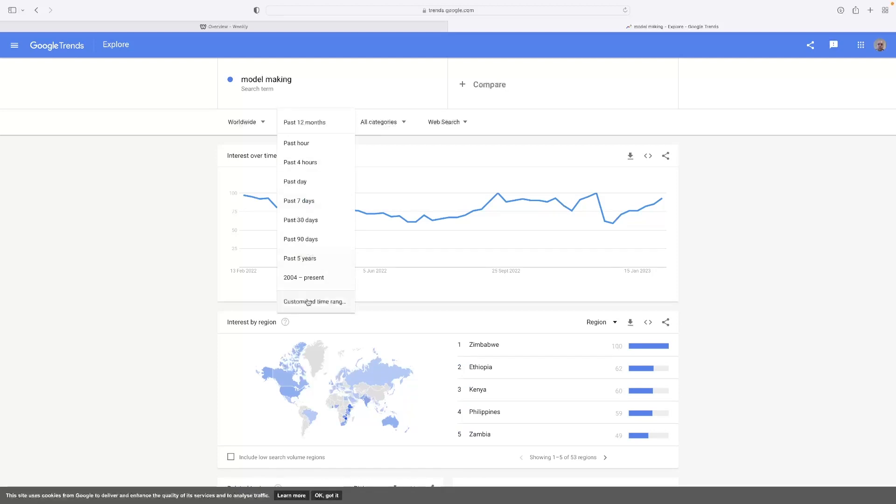
{"action": "left_click", "coordinate": [315, 279]}
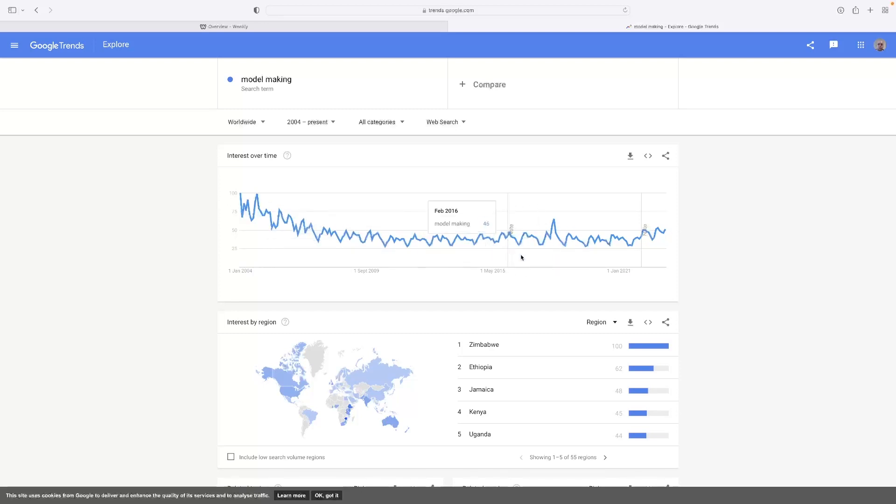
Examine the interest by region for model making and page forward through its rising related queries
{"action": "scroll", "coordinate": [540, 345], "scroll_direction": "down", "scroll_amount": 3}
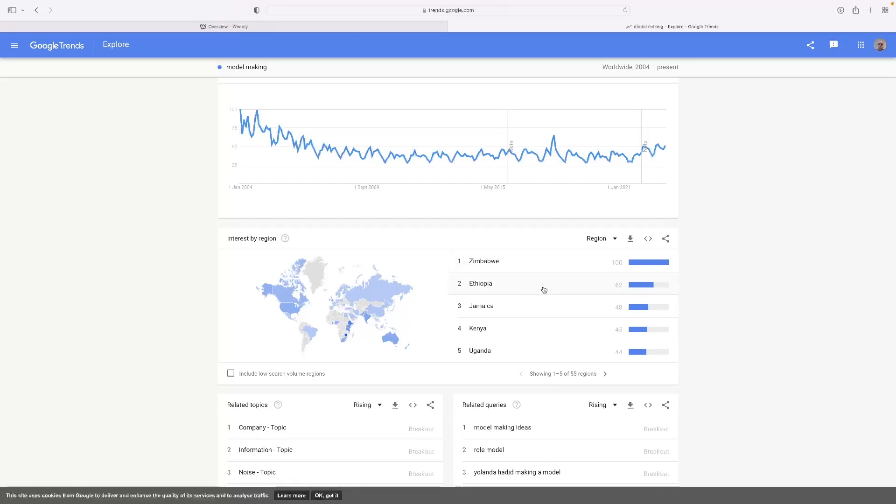
{"action": "scroll", "coordinate": [544, 291], "scroll_direction": "down", "scroll_amount": 2}
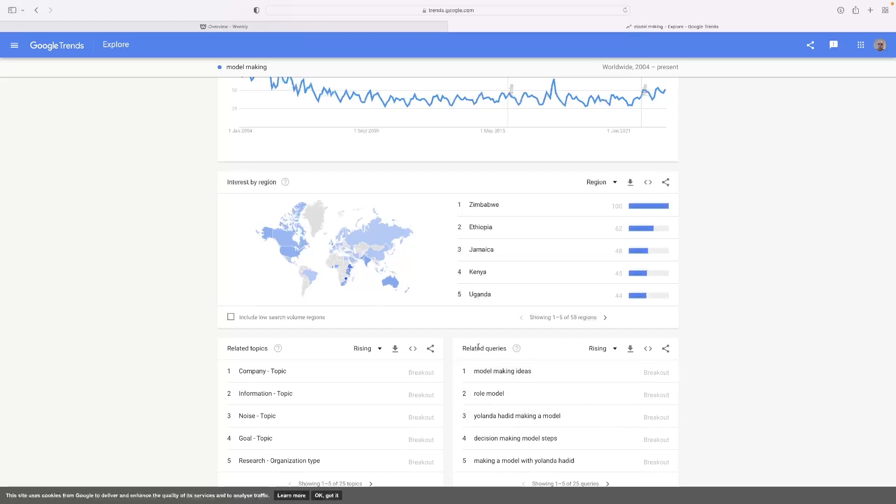
{"action": "scroll", "coordinate": [607, 420], "scroll_direction": "down", "scroll_amount": 2}
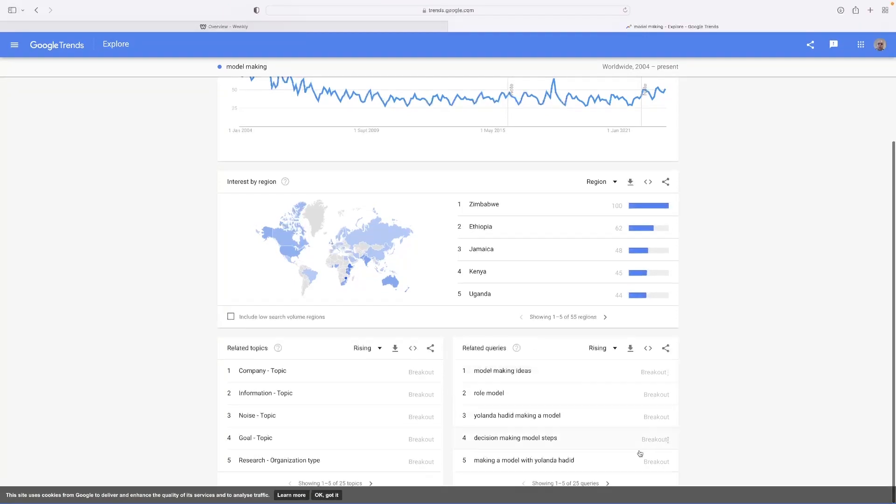
{"action": "left_click", "coordinate": [608, 484]}
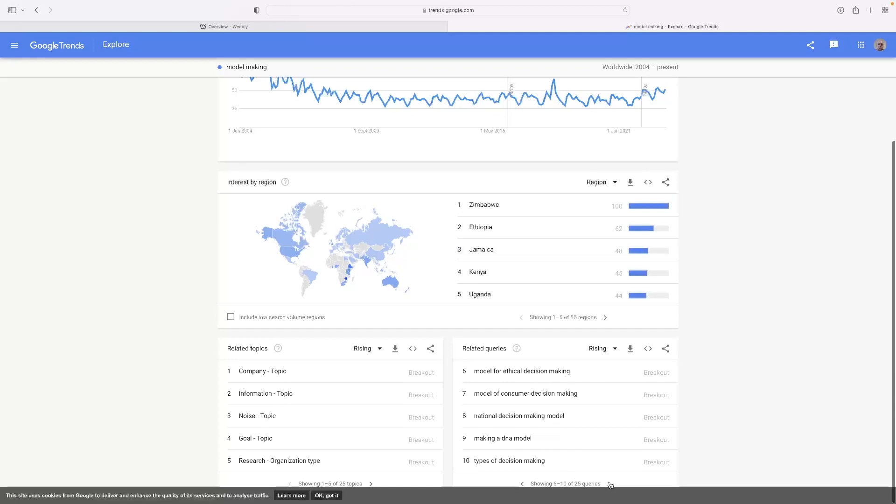
{"action": "left_click", "coordinate": [523, 484]}
{"action": "left_click", "coordinate": [609, 485]}
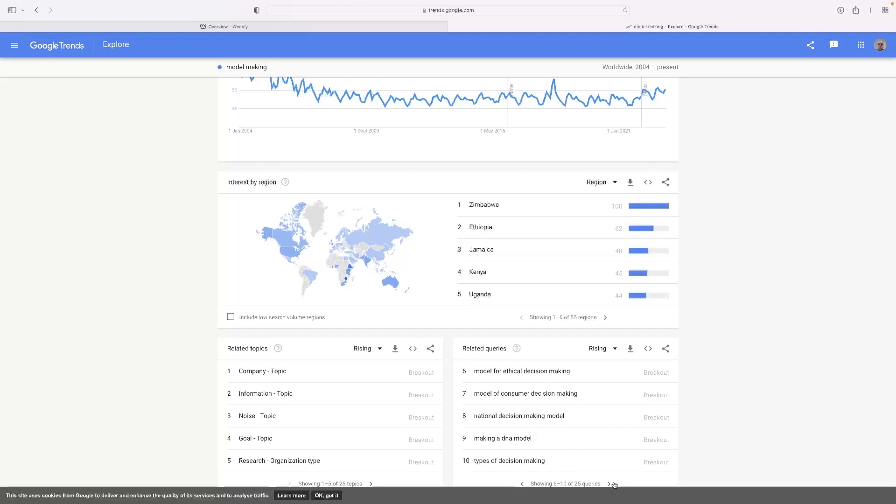
{"action": "left_click", "coordinate": [609, 484]}
{"action": "scroll", "coordinate": [410, 220], "scroll_direction": "up", "scroll_amount": 5}
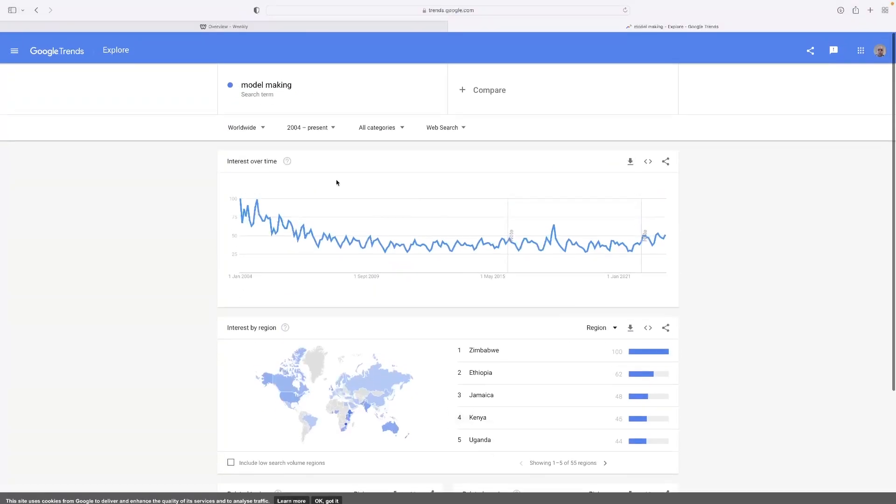
{"action": "left_click", "coordinate": [293, 80]}
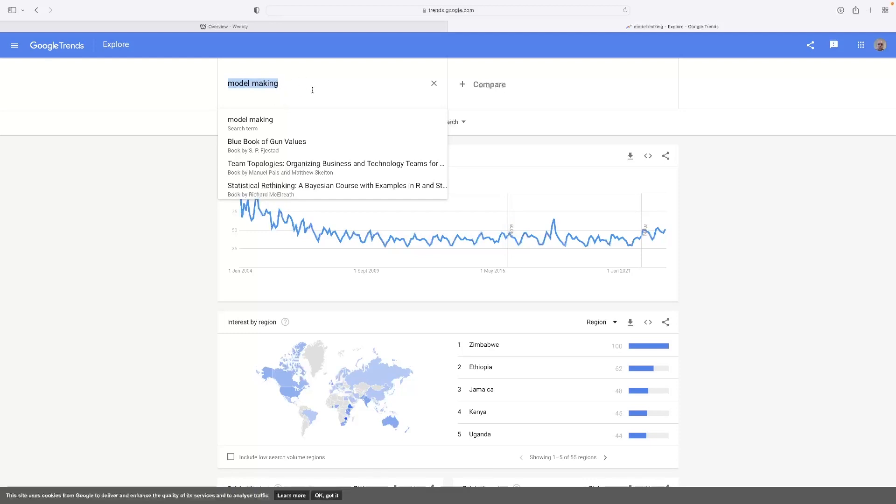
{"action": "left_click", "coordinate": [761, 233]}
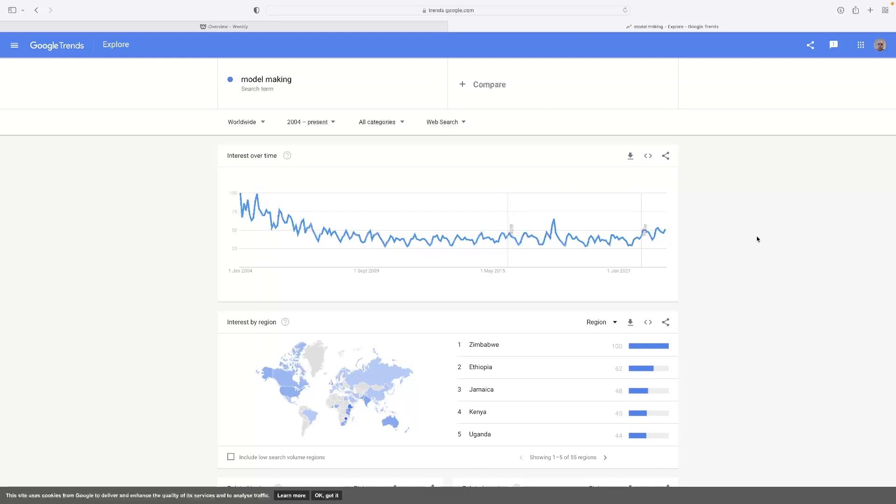
{"action": "scroll", "coordinate": [762, 233], "scroll_direction": "down", "scroll_amount": 5}
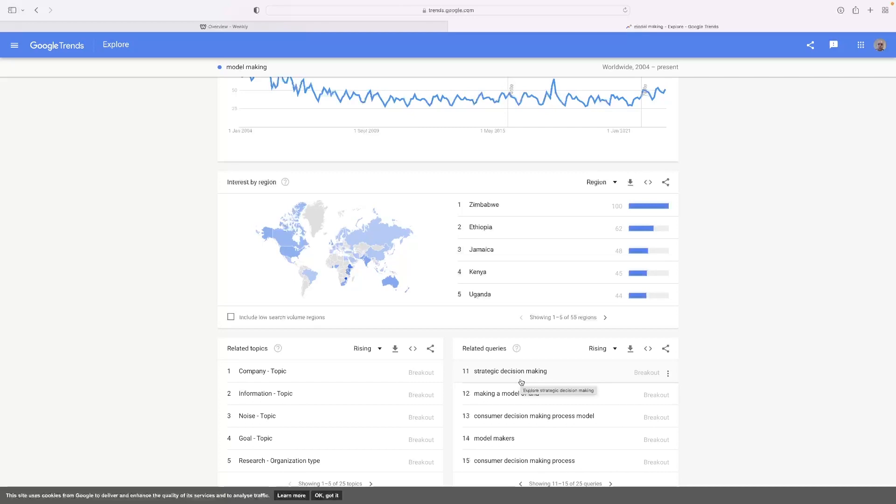
{"action": "scroll", "coordinate": [510, 372], "scroll_direction": "up", "scroll_amount": 5}
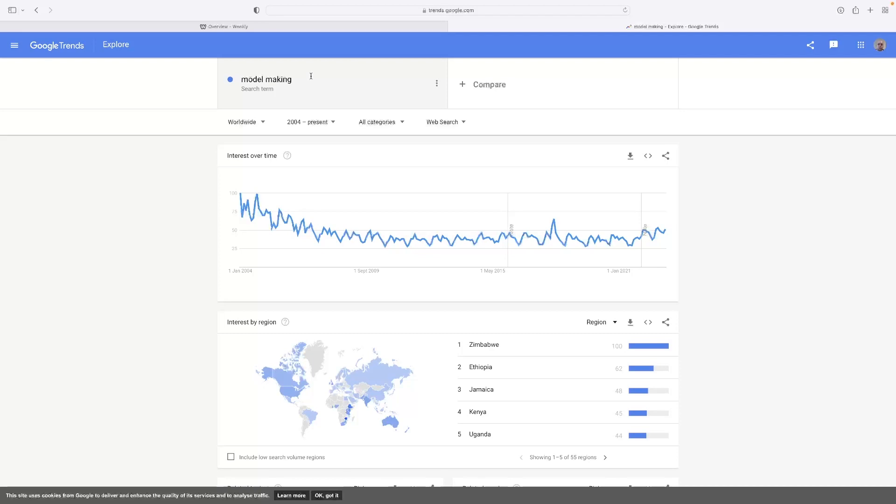
{"action": "left_click", "coordinate": [298, 82]}
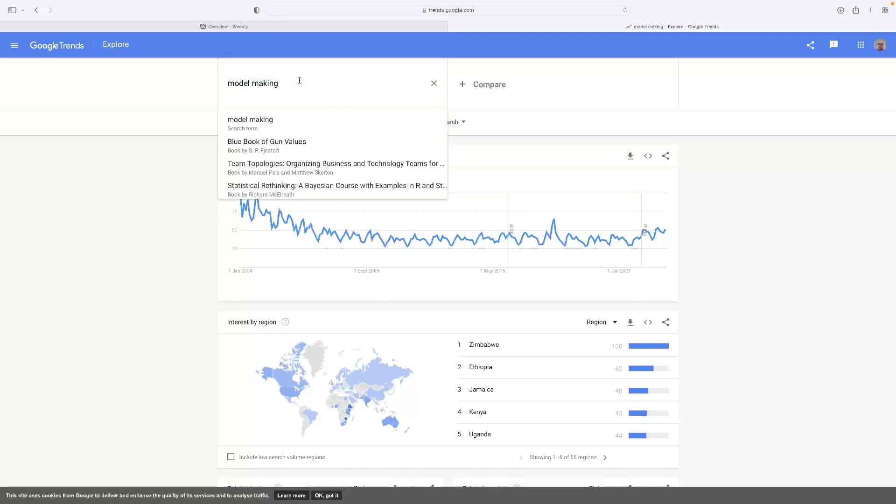
{"action": "scroll", "coordinate": [528, 272], "scroll_direction": "down", "scroll_amount": 1}
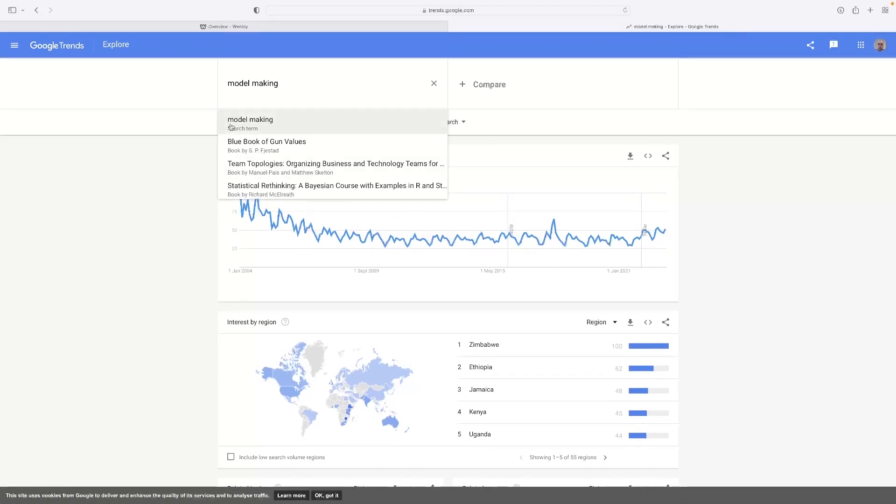
{"action": "double_click", "coordinate": [265, 84]}
{"action": "left_click", "coordinate": [758, 297]}
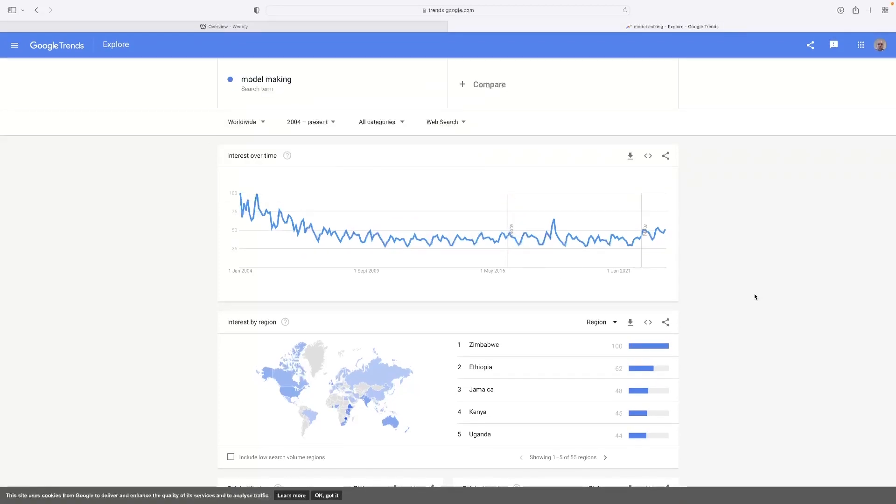
Page back to the first related queries and review them alongside the interest-over-time chart and regional ranking
{"action": "scroll", "coordinate": [754, 295], "scroll_direction": "down", "scroll_amount": 3}
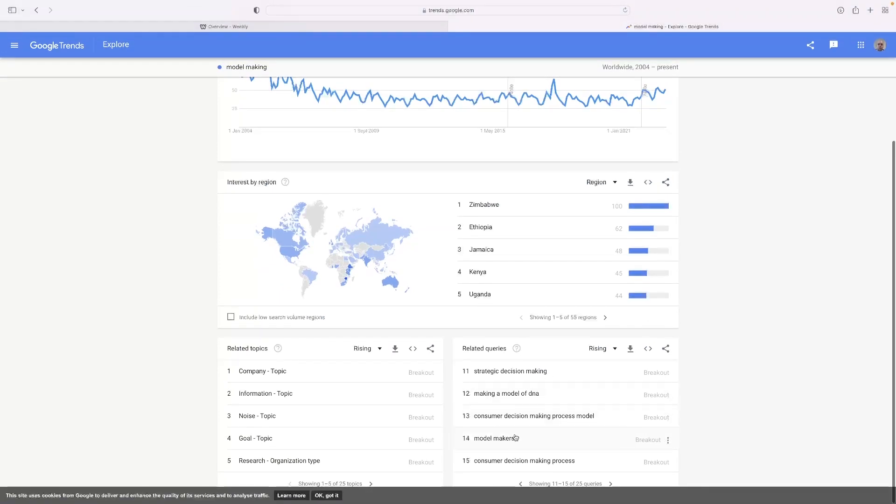
{"action": "left_click", "coordinate": [520, 484]}
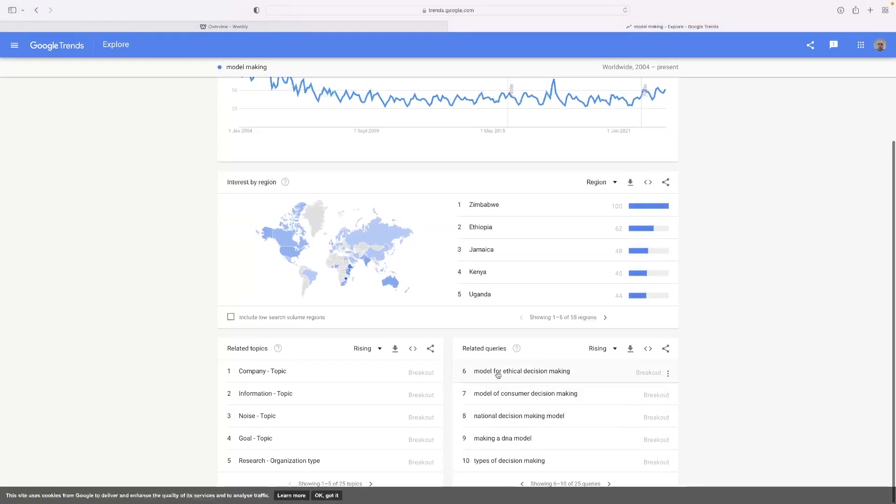
{"action": "left_click", "coordinate": [522, 483]}
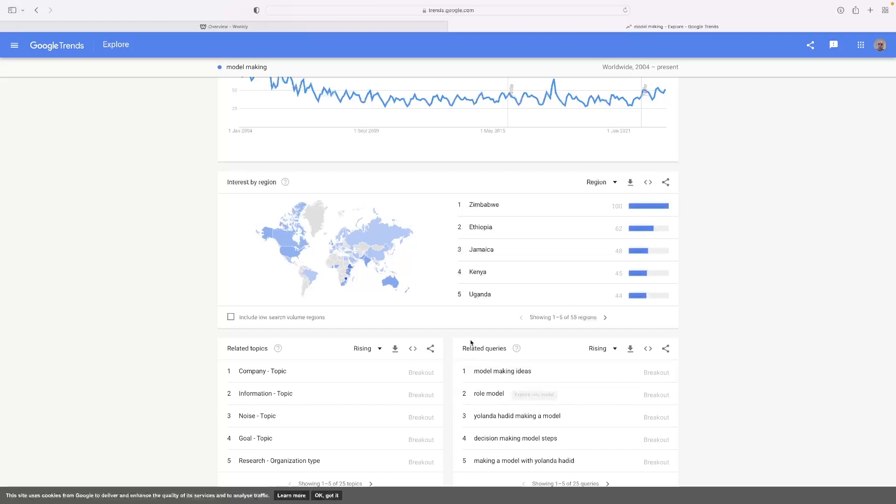
{"action": "scroll", "coordinate": [472, 344], "scroll_direction": "up", "scroll_amount": 3}
{"action": "scroll", "coordinate": [471, 342], "scroll_direction": "down", "scroll_amount": 2}
{"action": "scroll", "coordinate": [471, 342], "scroll_direction": "up", "scroll_amount": 3}
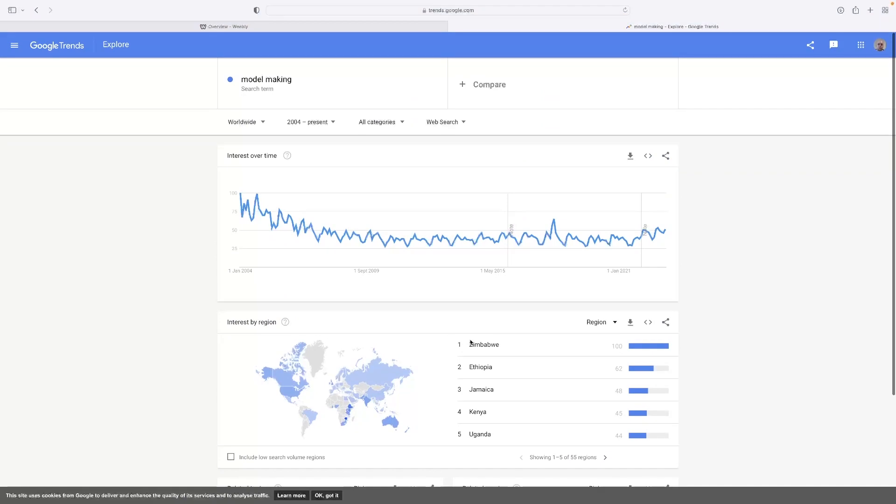
{"action": "scroll", "coordinate": [472, 343], "scroll_direction": "down", "scroll_amount": 3}
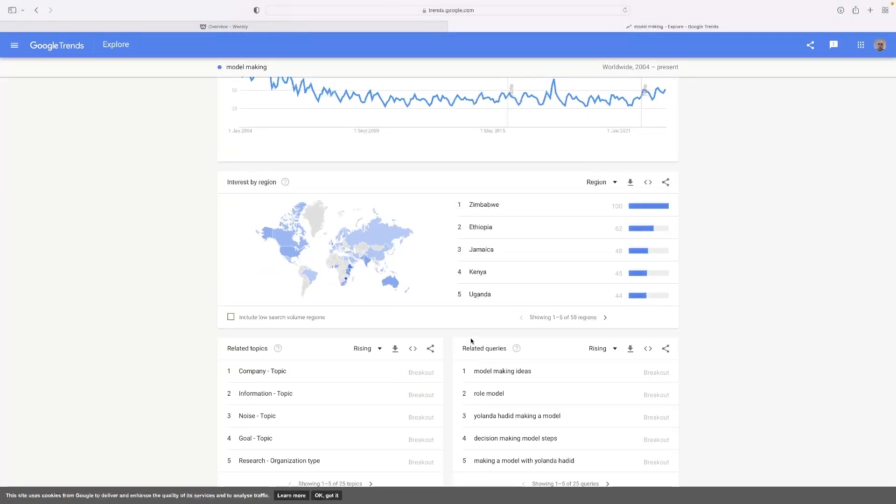
{"action": "scroll", "coordinate": [540, 402], "scroll_direction": "down", "scroll_amount": 1}
{"action": "scroll", "coordinate": [713, 297], "scroll_direction": "up", "scroll_amount": 3}
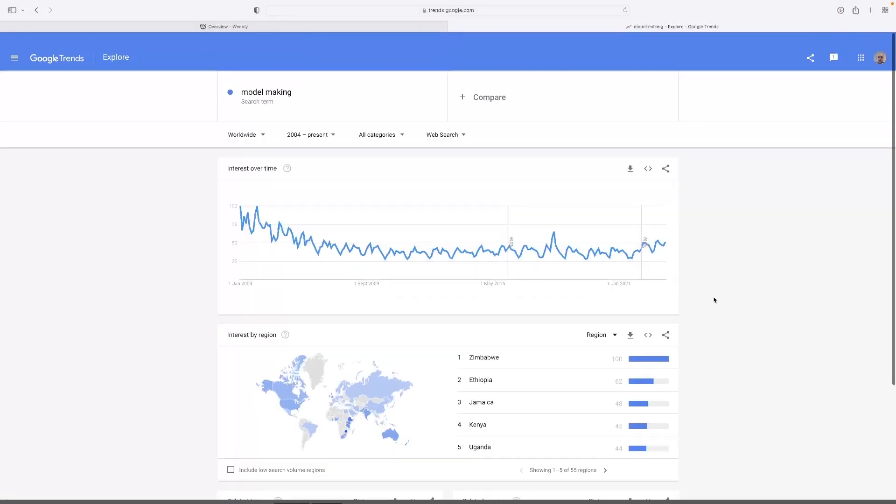
Replace the search term with "model production" and run the trend search
{"action": "left_click", "coordinate": [306, 80]}
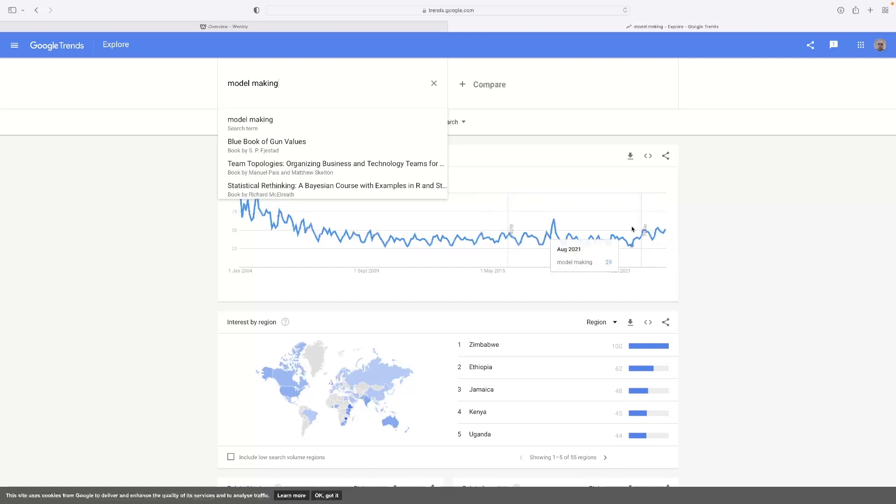
{"action": "double_click", "coordinate": [281, 84]}
{"action": "type", "text": "production"}
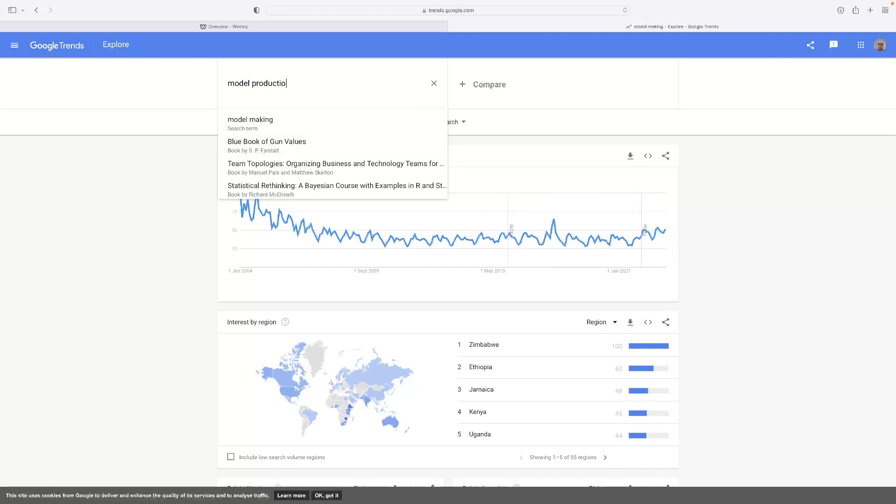
{"action": "key", "text": "Return"}
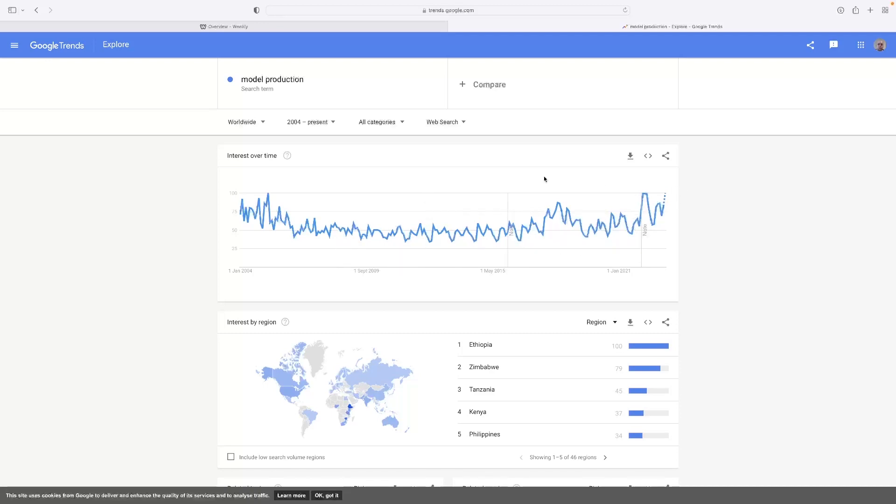
{"action": "left_click", "coordinate": [285, 82]}
{"action": "double_click", "coordinate": [288, 84]}
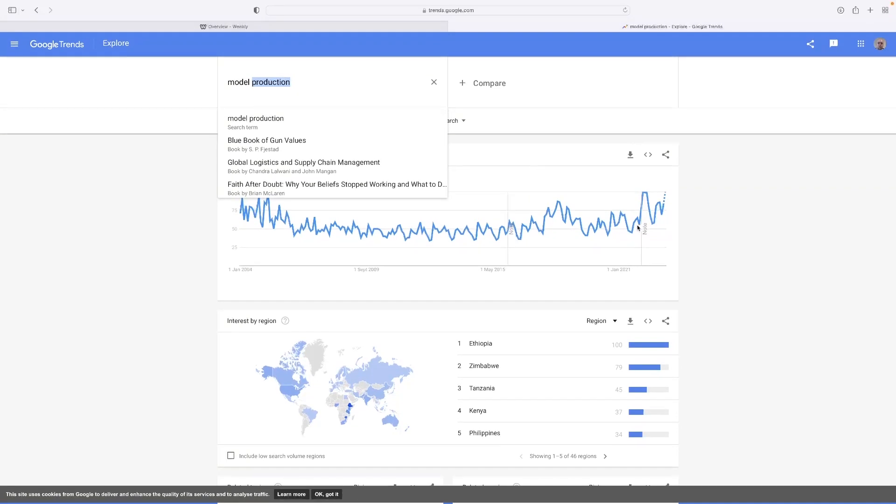
{"action": "left_click", "coordinate": [749, 253]}
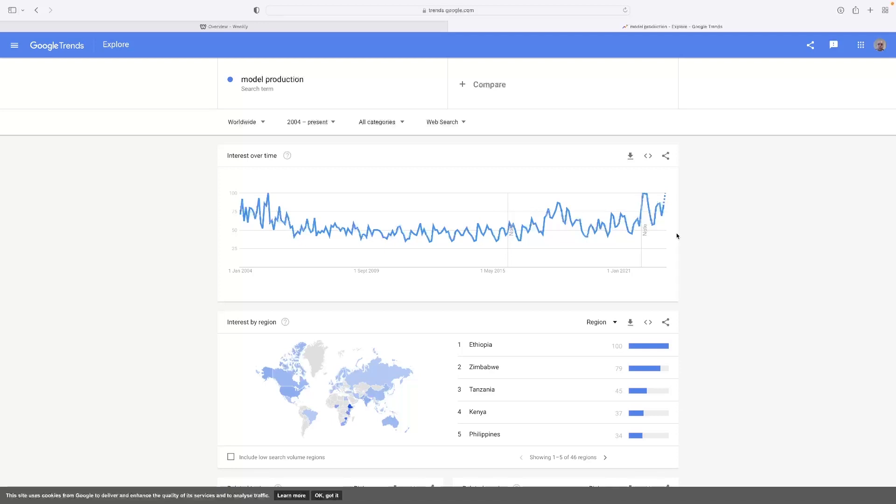
Switch to the Weebly site overview and expand its Website section
{"action": "mouse_move", "coordinate": [655, 207]}
{"action": "left_click", "coordinate": [315, 29]}
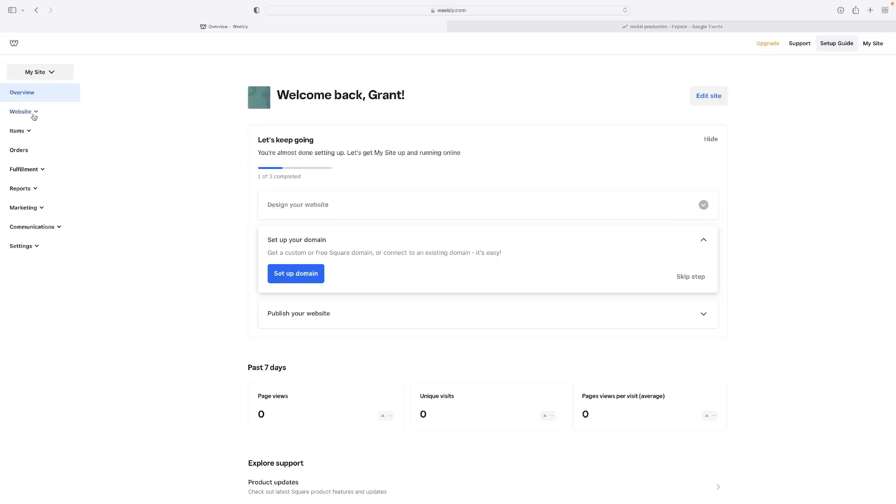
{"action": "left_click", "coordinate": [22, 112]}
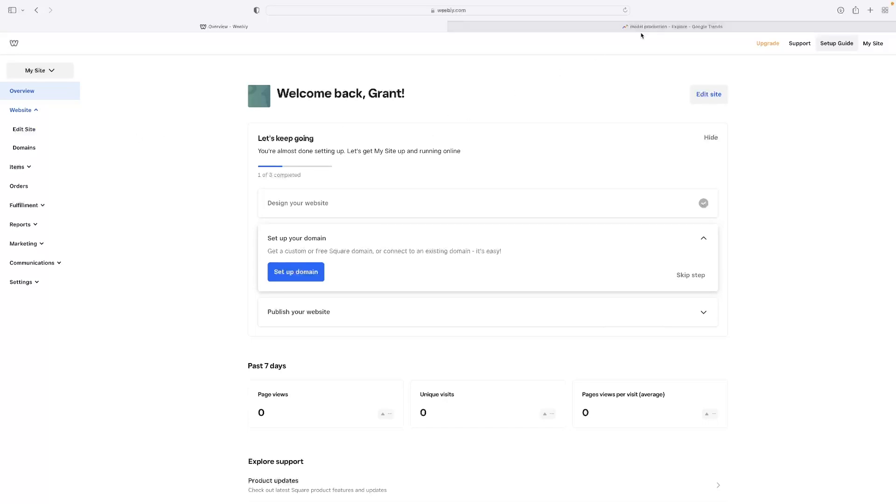
Return to Google Trends and set the time range for "model production" to Past day
{"action": "left_click", "coordinate": [650, 26]}
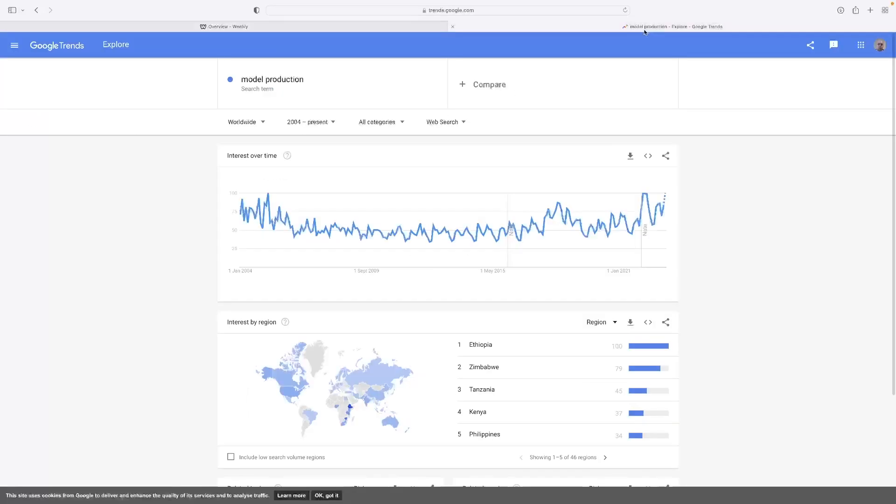
{"action": "left_click", "coordinate": [313, 122]}
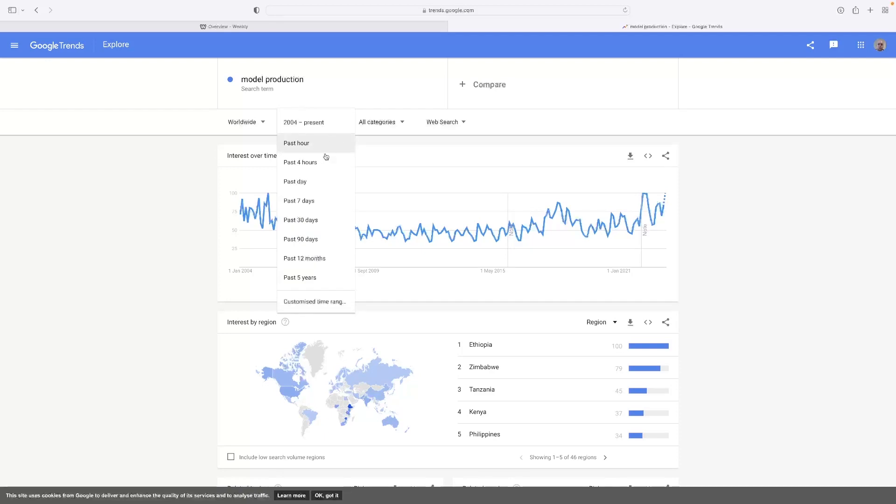
{"action": "left_click", "coordinate": [311, 184]}
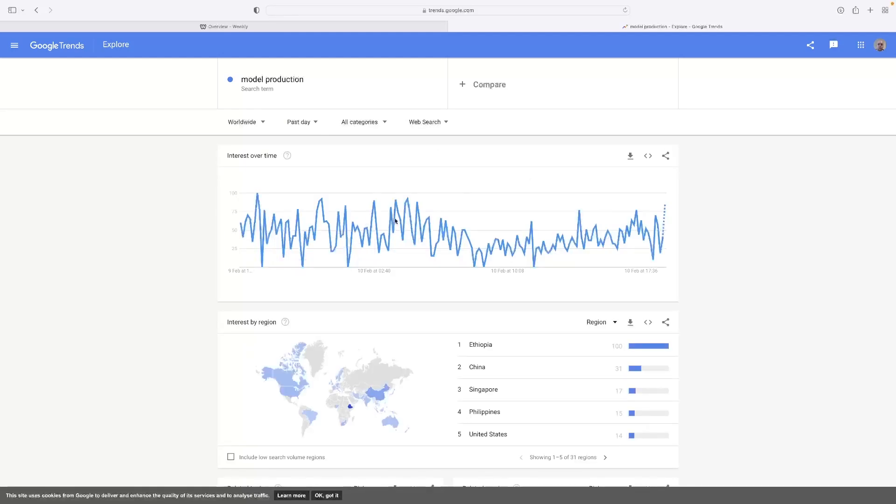
Examine points on the past-day interest chart for "model production" and return to the Weebly site overview
{"action": "mouse_move", "coordinate": [342, 222]}
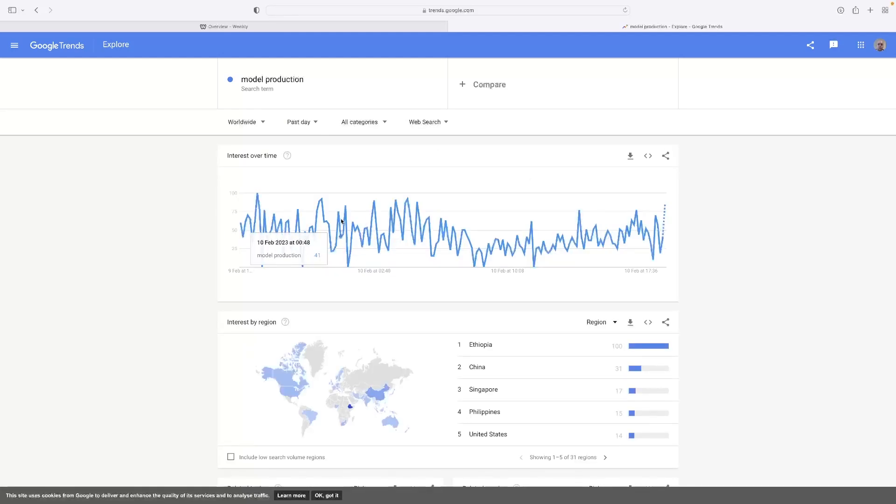
{"action": "mouse_move", "coordinate": [401, 211]}
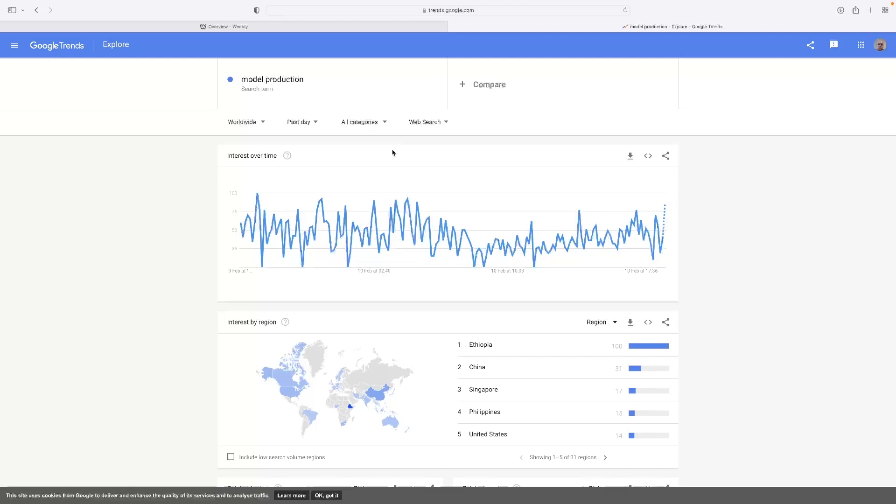
{"action": "left_click", "coordinate": [391, 28]}
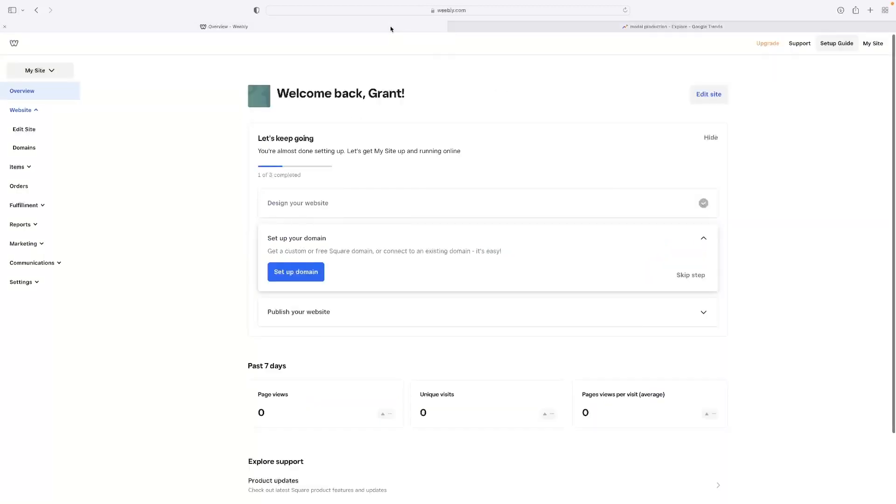